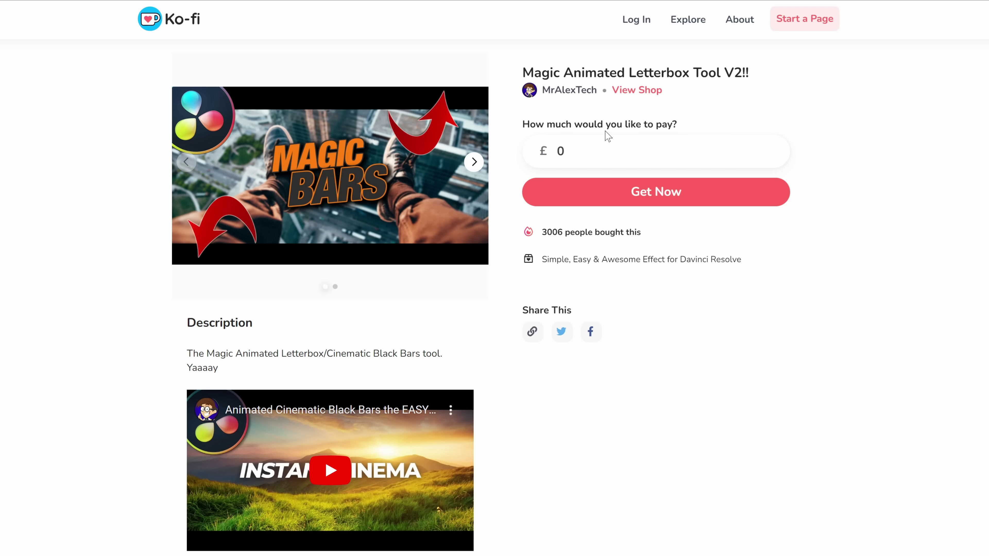
# - Claim the free letterbox tool on Ko-fi as a guest and download MagicLetterboxV2.drfx to the deMO folder
pyautogui.click(664, 200)
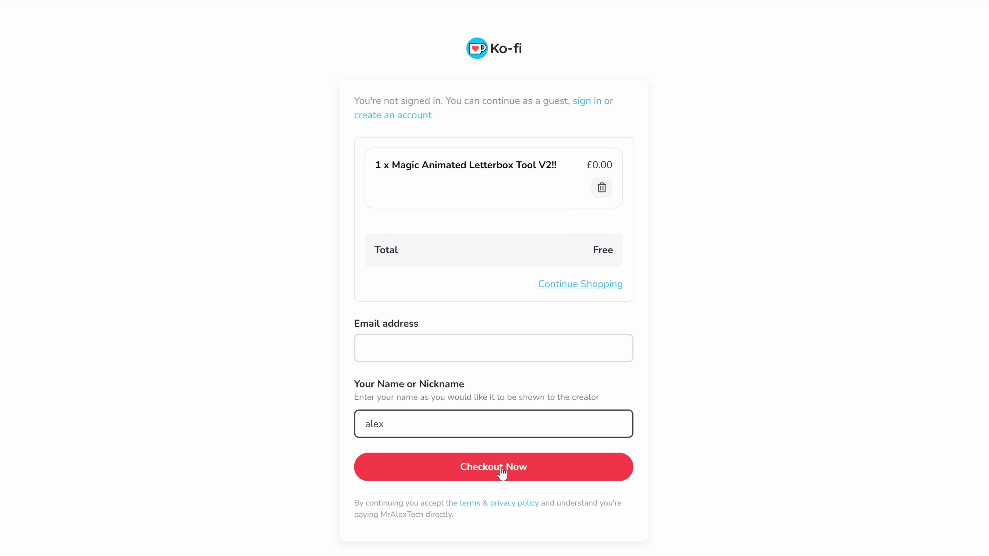
pyautogui.click(526, 470)
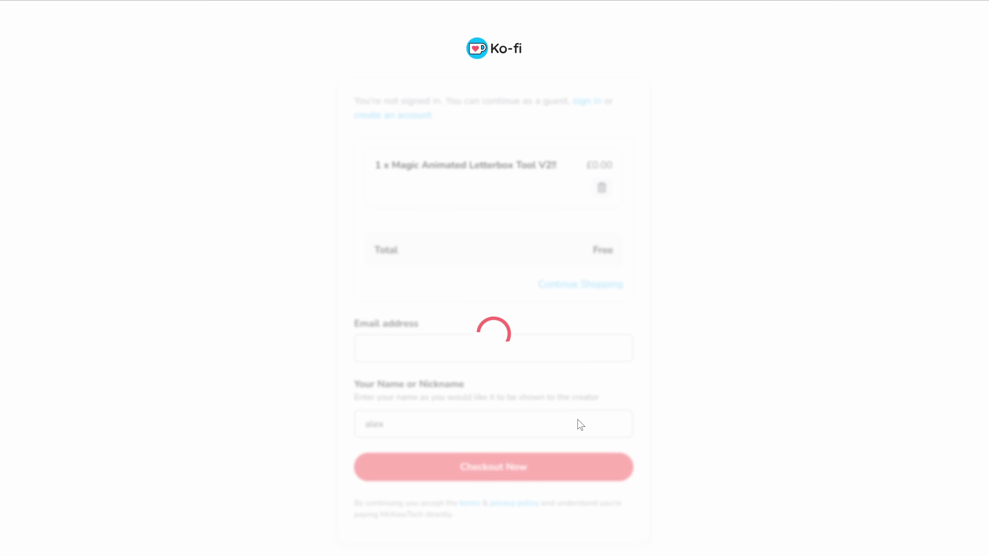
pyautogui.click(491, 386)
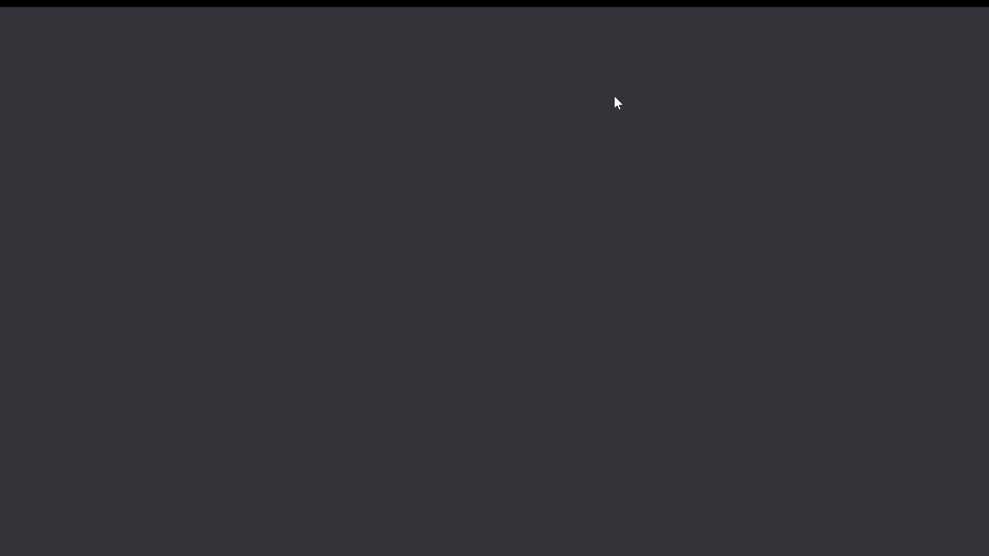
pyautogui.click(616, 103)
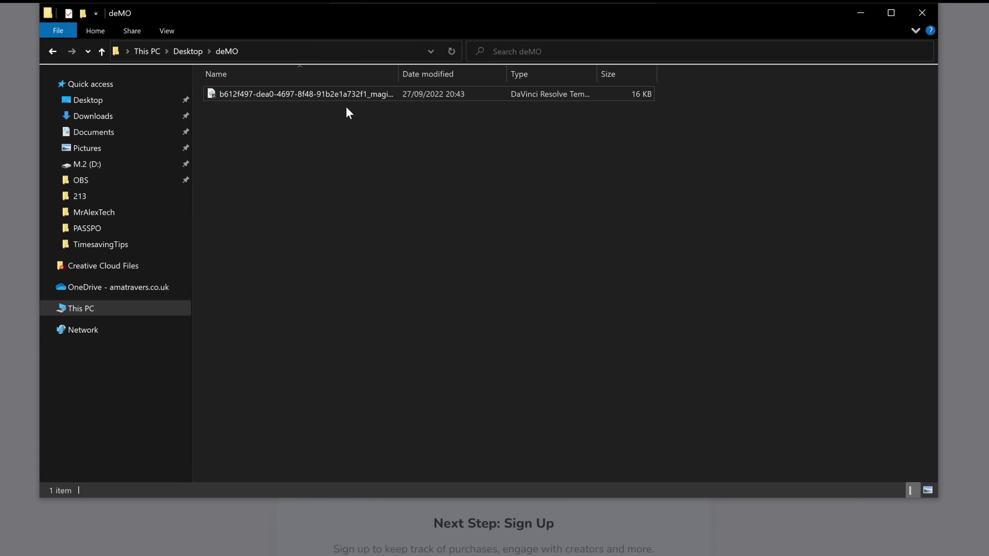
# - Install MagicLetterboxV2.drfx from the deMO folder into DaVinci Resolve's Effects Library
pyautogui.doubleClick(405, 66)
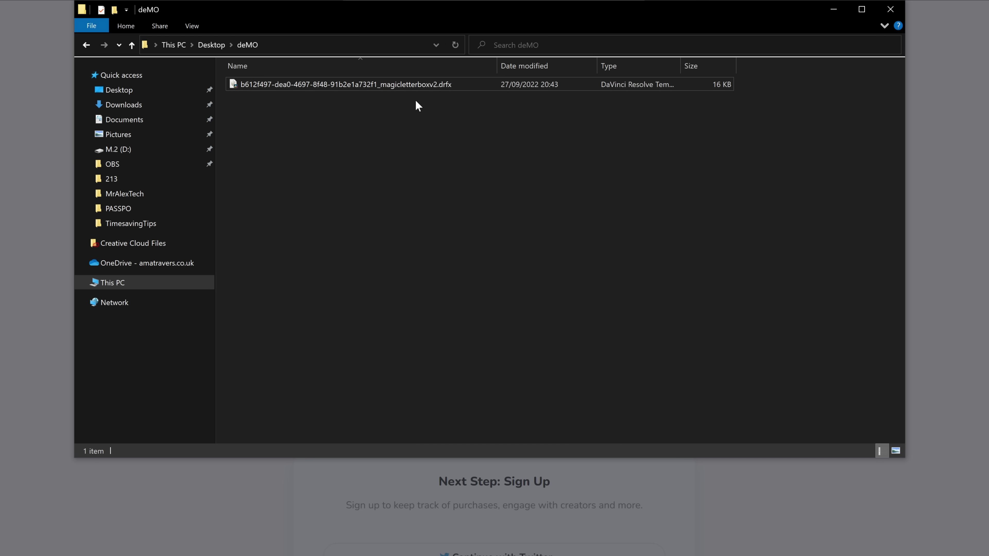
pyautogui.doubleClick(413, 84)
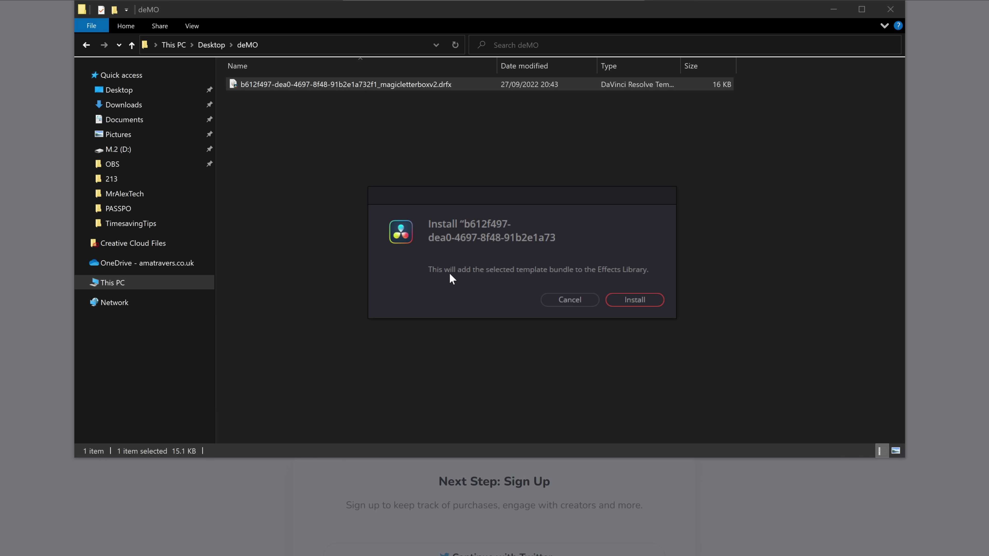
pyautogui.click(630, 302)
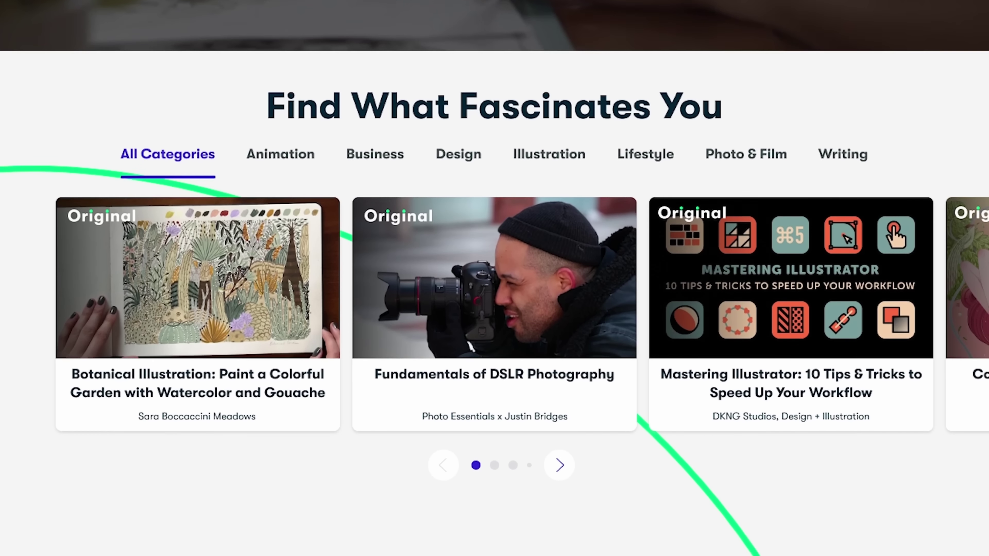
# - Open the Botanical Illustration watercolor and gouache class from the Skillshare homepage
pyautogui.moveTo(245, 290)
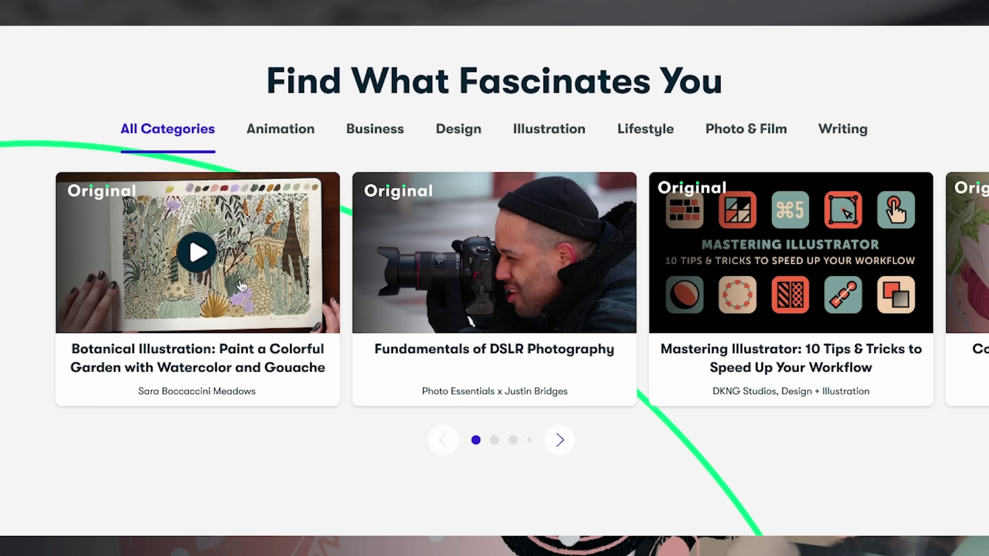
pyautogui.click(229, 272)
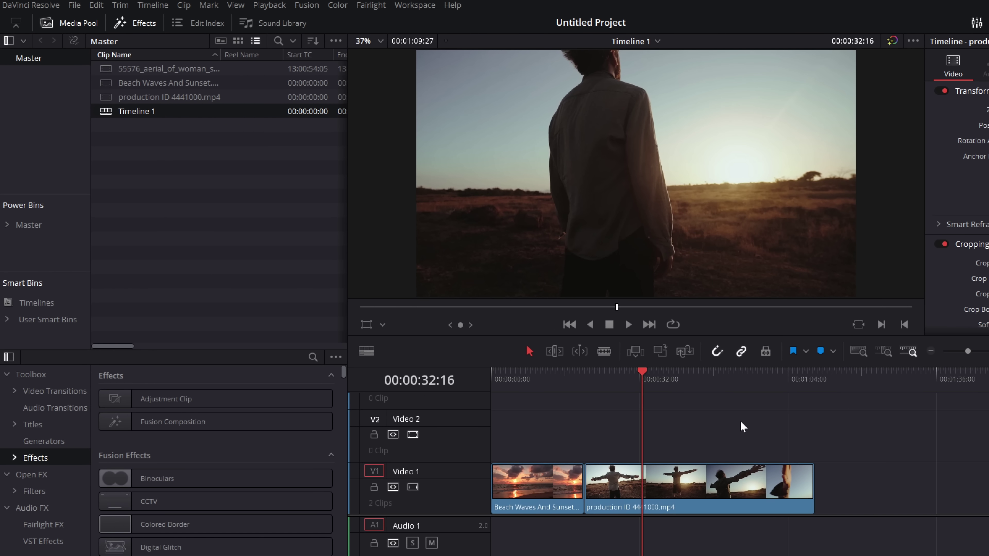
# - Find MagicLetterBoxV2 under Toolbox > Effects > MrAlexTech in the Effects library
pyautogui.click(142, 28)
pyautogui.click(142, 28)
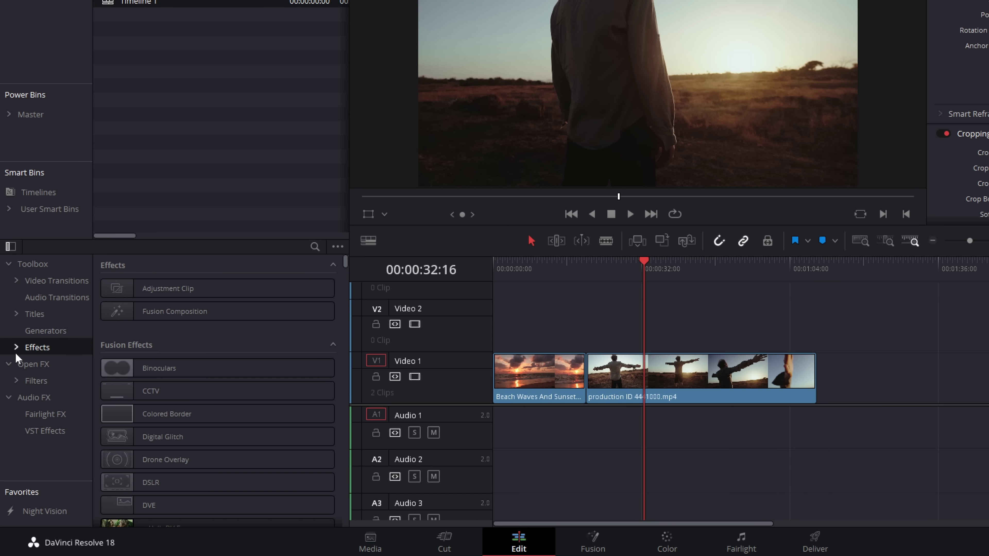
pyautogui.click(16, 348)
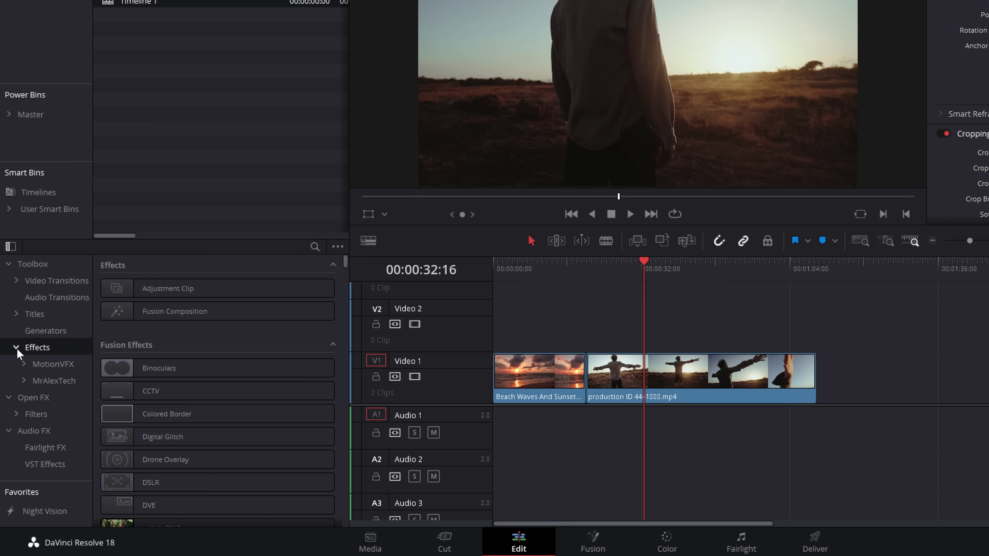
pyautogui.click(48, 382)
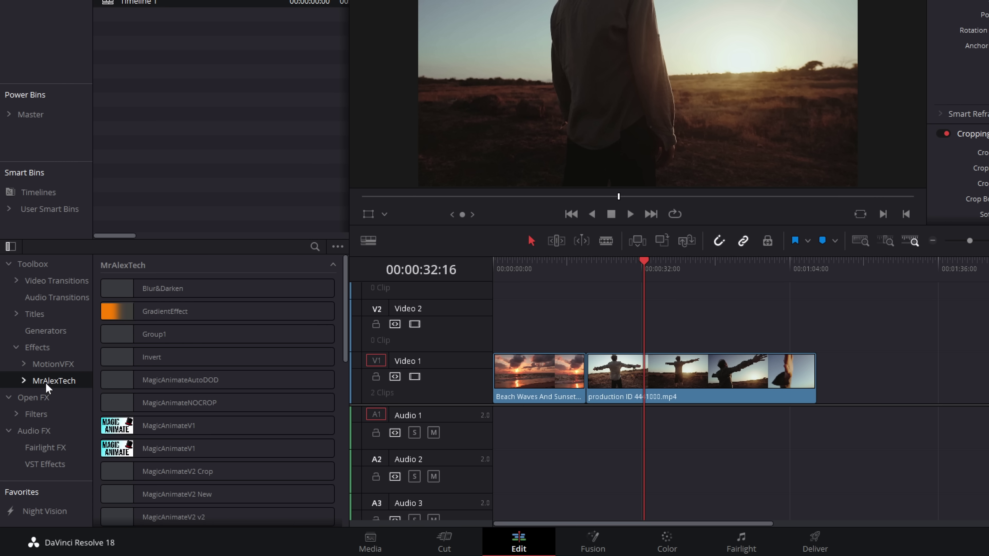
pyautogui.scroll(-6, 180, 399)
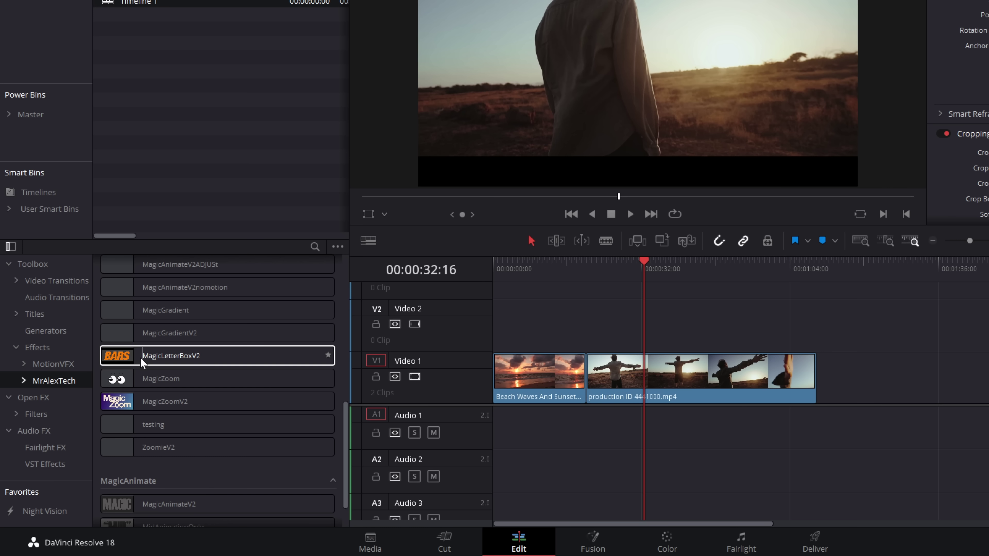
# - Apply MagicLetterBoxV2 to the production ID 4441000.mp4 clip on Video 1 and trim its end
pyautogui.moveTo(141, 362); pyautogui.dragTo(672, 383)
pyautogui.moveTo(607, 269); pyautogui.dragTo(595, 267)
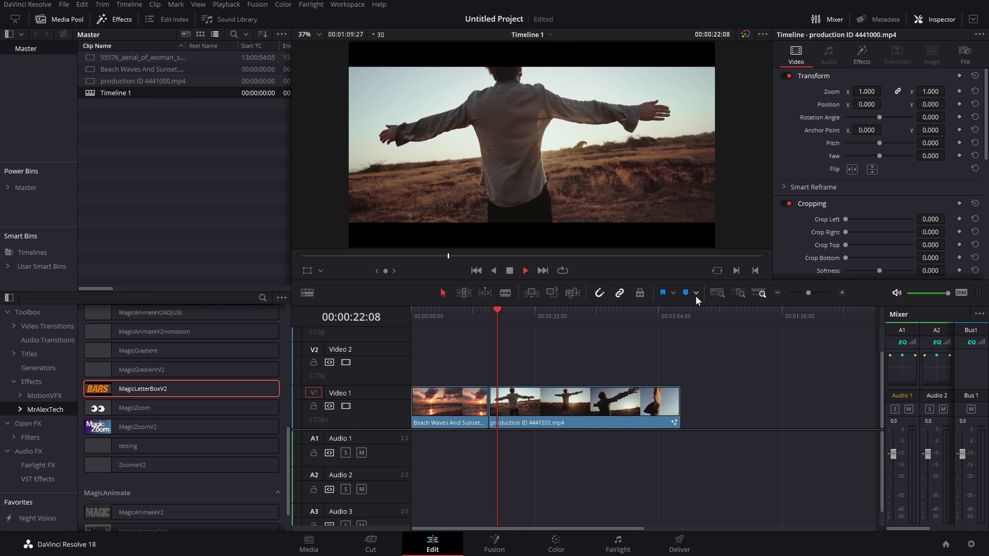
pyautogui.click(670, 314)
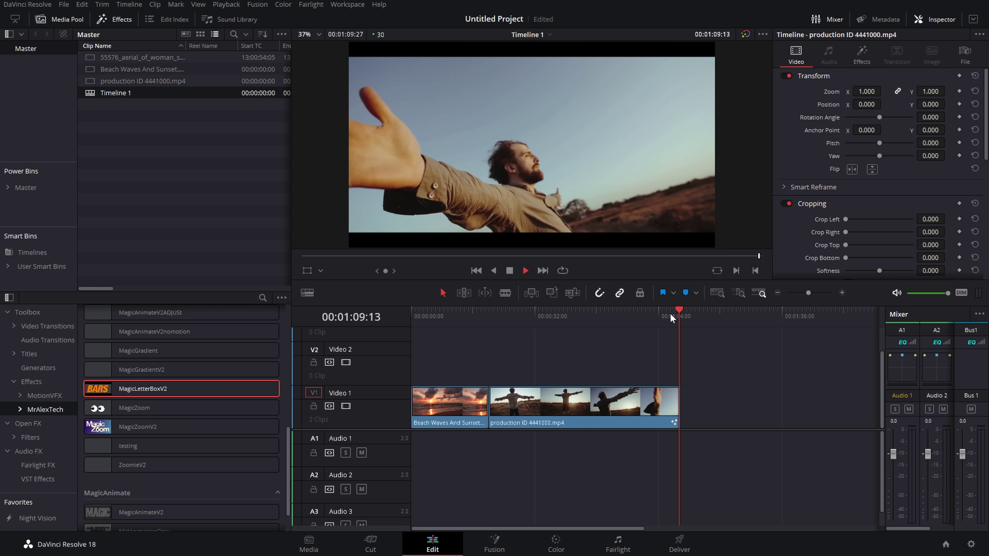
pyautogui.moveTo(678, 394); pyautogui.dragTo(556, 392)
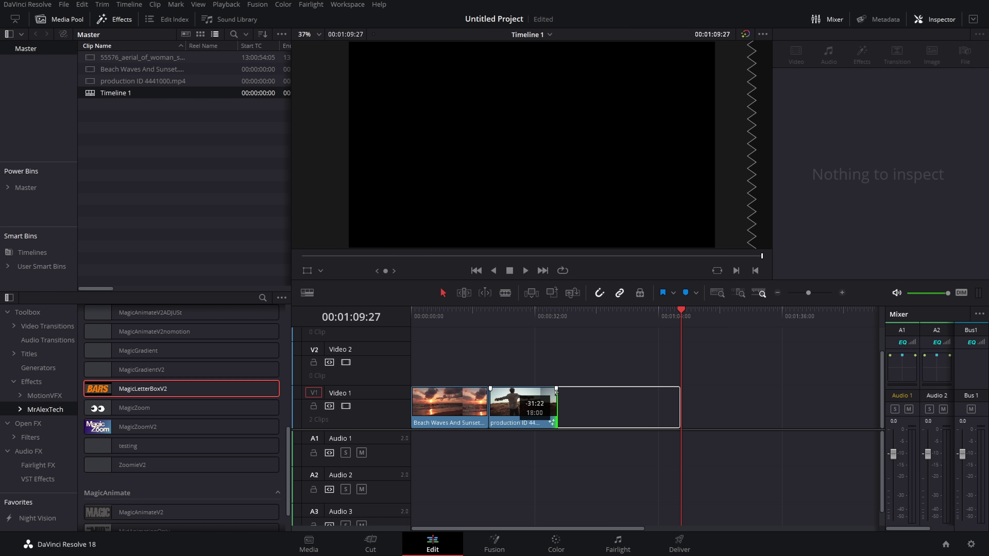
# - Restore the clip's length, split it at 00:00:44:08, and preview the letterbox
pyautogui.click(546, 311)
pyautogui.press('space')
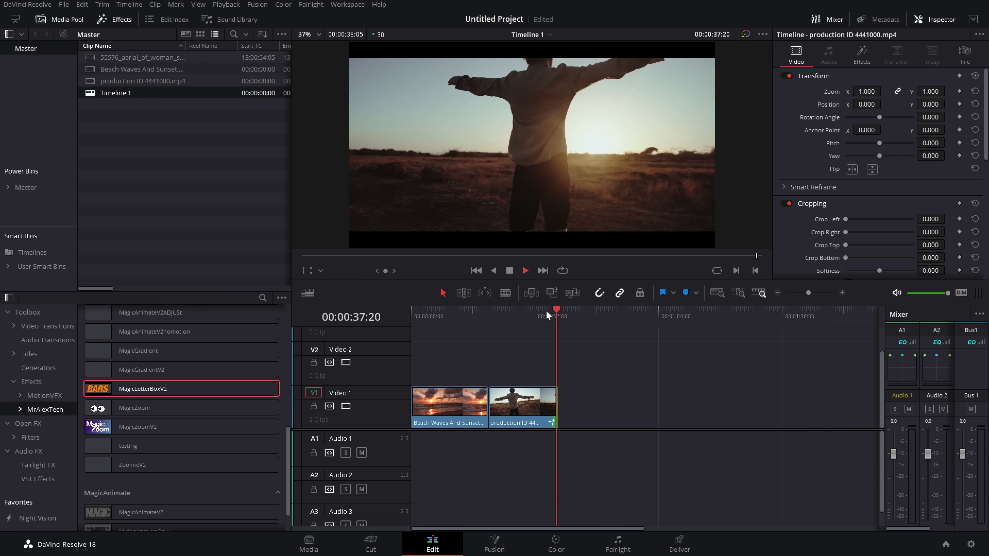
pyautogui.moveTo(556, 407); pyautogui.dragTo(752, 401)
pyautogui.moveTo(563, 314)
pyautogui.mouseDown()
pyautogui.moveTo(583, 318)
pyautogui.moveTo(570, 313)
pyautogui.mouseUp()
pyautogui.hotkey('ctrl', 'b')
pyautogui.press('space')
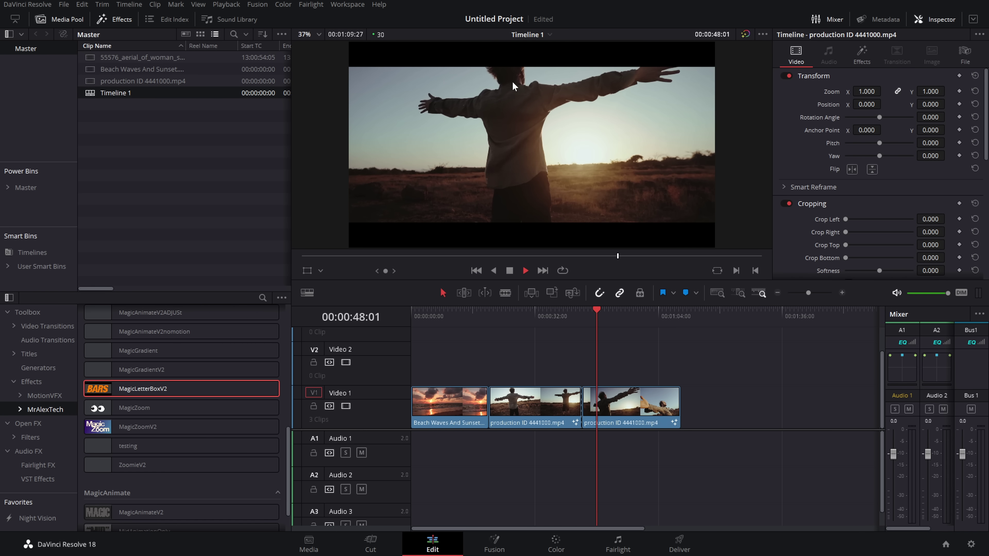
pyautogui.press('space')
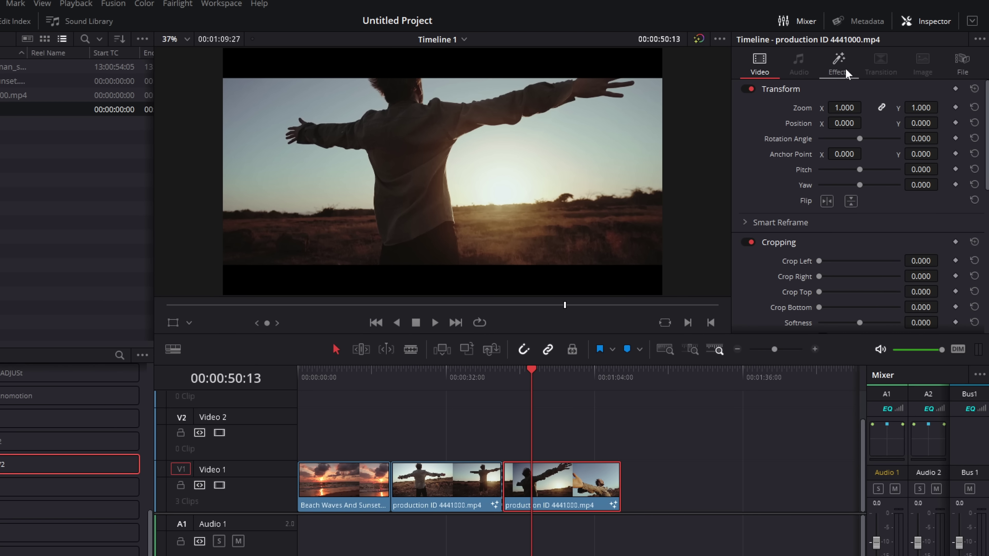
# - Show the clip's MagicLetterBoxV2 controls in the Inspector and list the Aspect Ratio choices
pyautogui.click(845, 71)
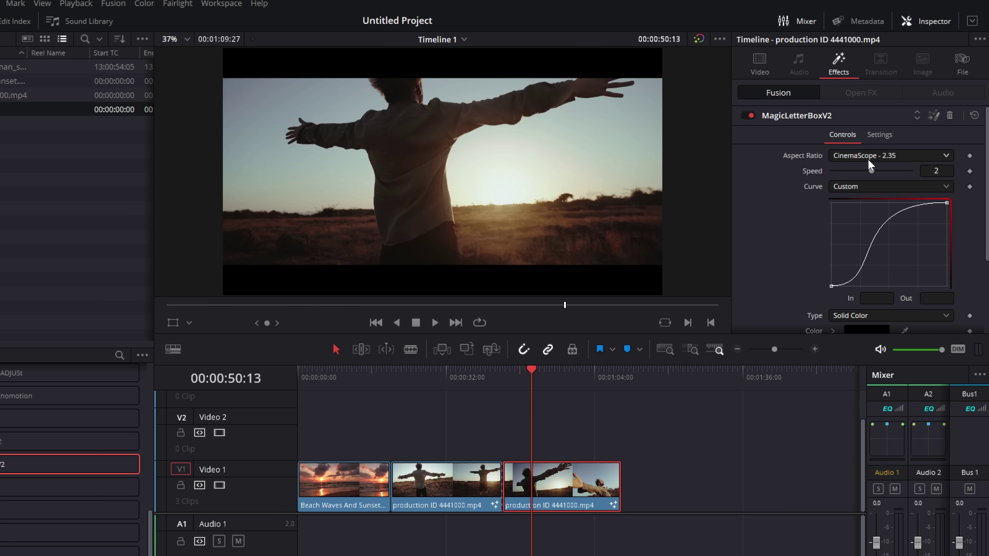
pyautogui.click(859, 156)
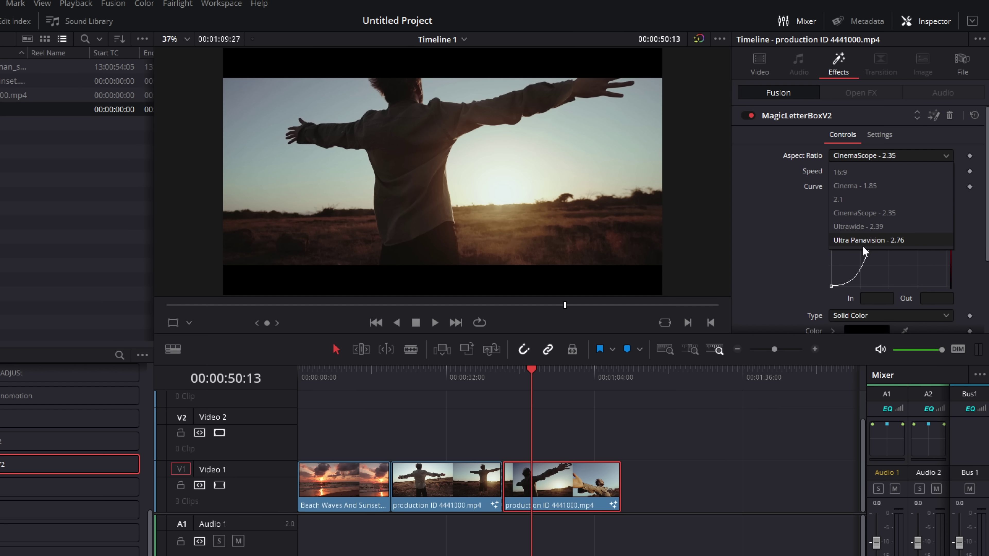
# - Set the letterbox to Ultra Panavision - 2.76 and preview the bar animation from the clip start
pyautogui.click(871, 241)
pyautogui.moveTo(532, 401); pyautogui.dragTo(503, 401)
pyautogui.press('space')
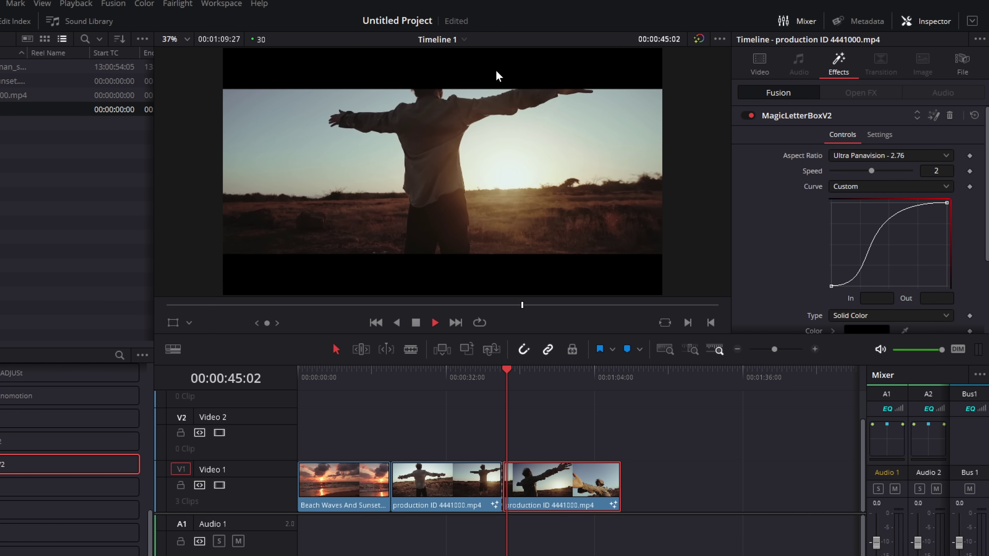
pyautogui.press('space')
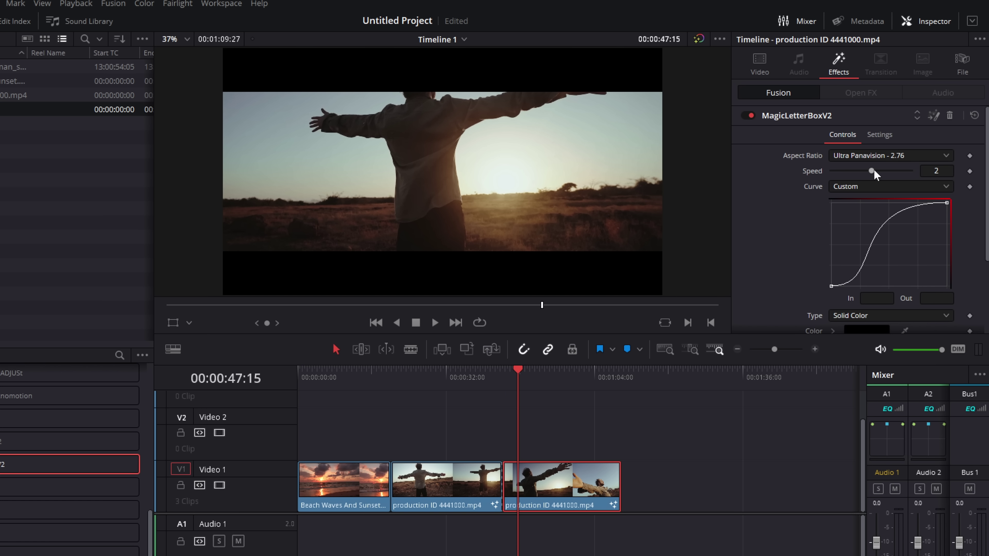
pyautogui.hotkey('alt', '/')
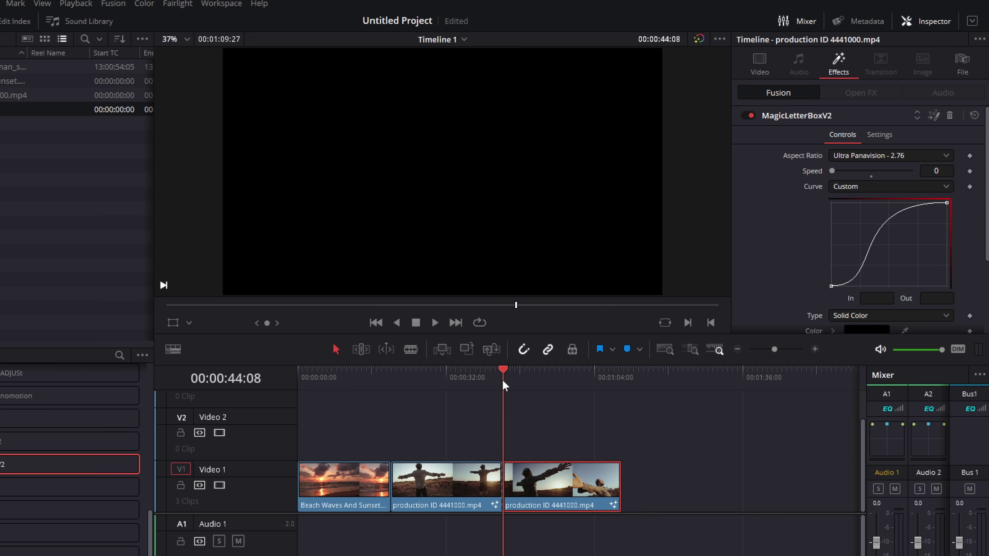
pyautogui.press('space')
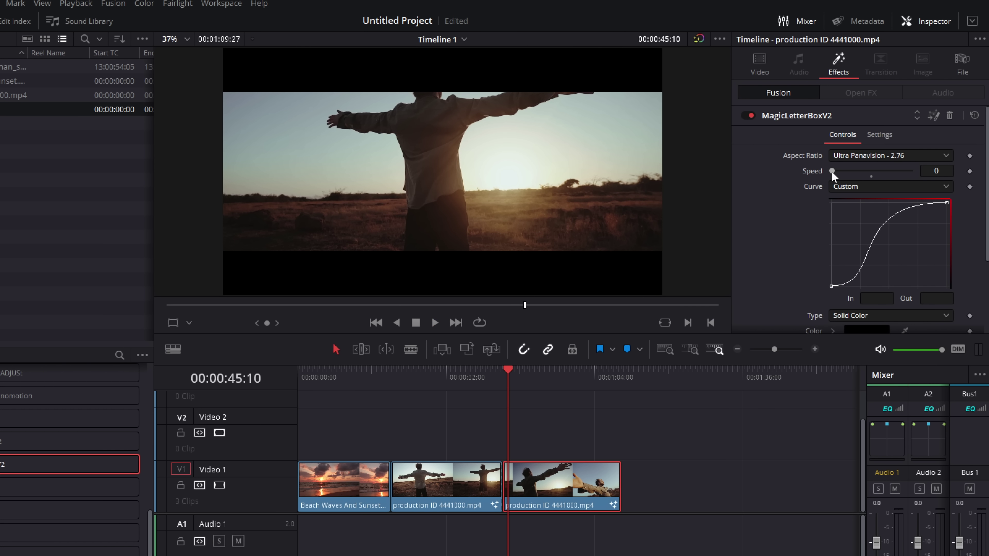
pyautogui.hotkey('alt', '/')
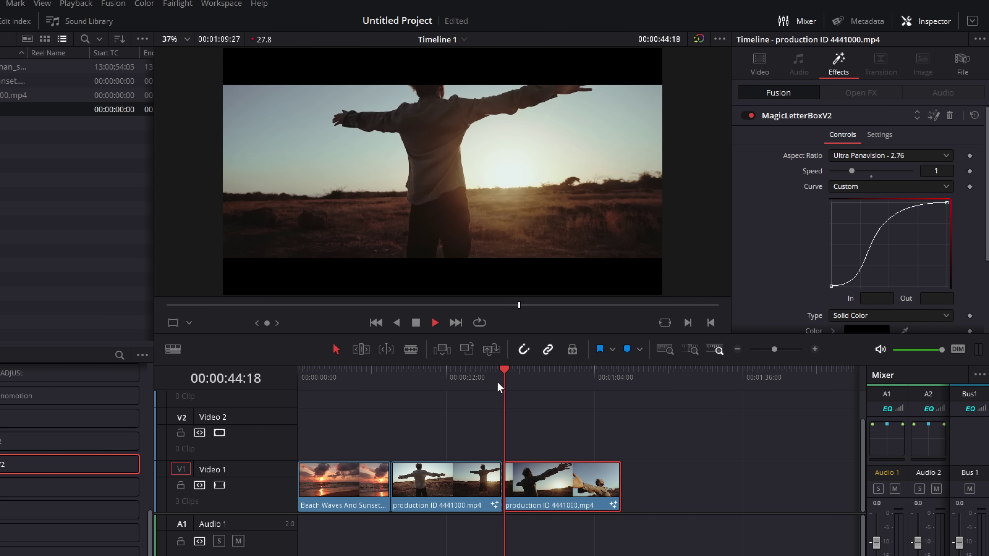
pyautogui.press('space')
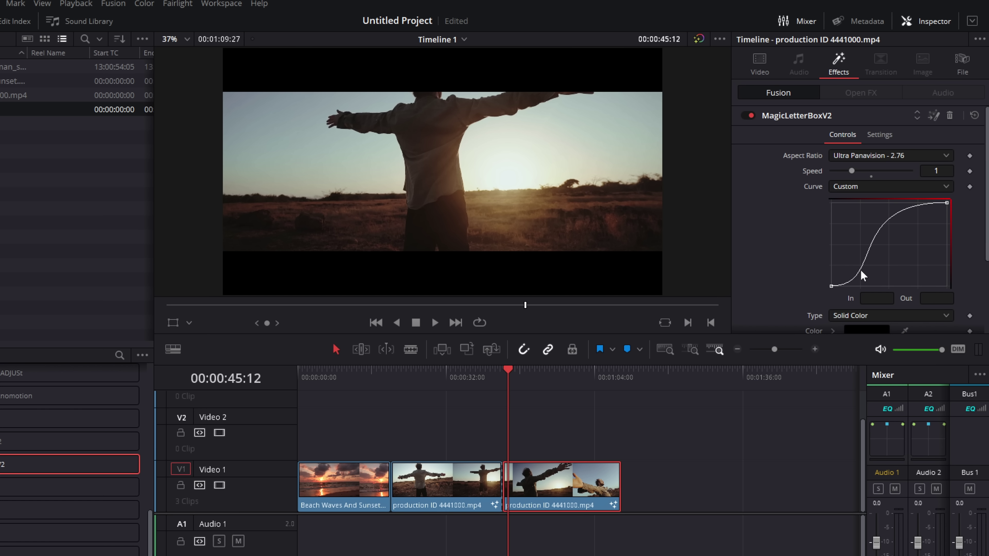
# - Raise the animation Speed to 2, then 4, and preview the result
pyautogui.moveTo(853, 171); pyautogui.dragTo(872, 172)
pyautogui.moveTo(505, 372); pyautogui.dragTo(508, 373)
pyautogui.moveTo(872, 172); pyautogui.dragTo(962, 180)
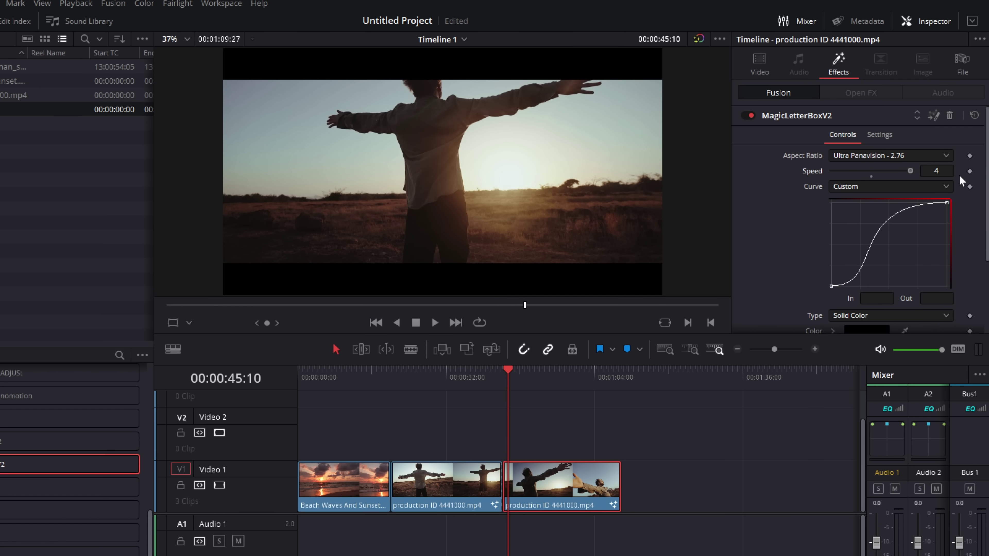
pyautogui.click(503, 373)
pyautogui.press('space')
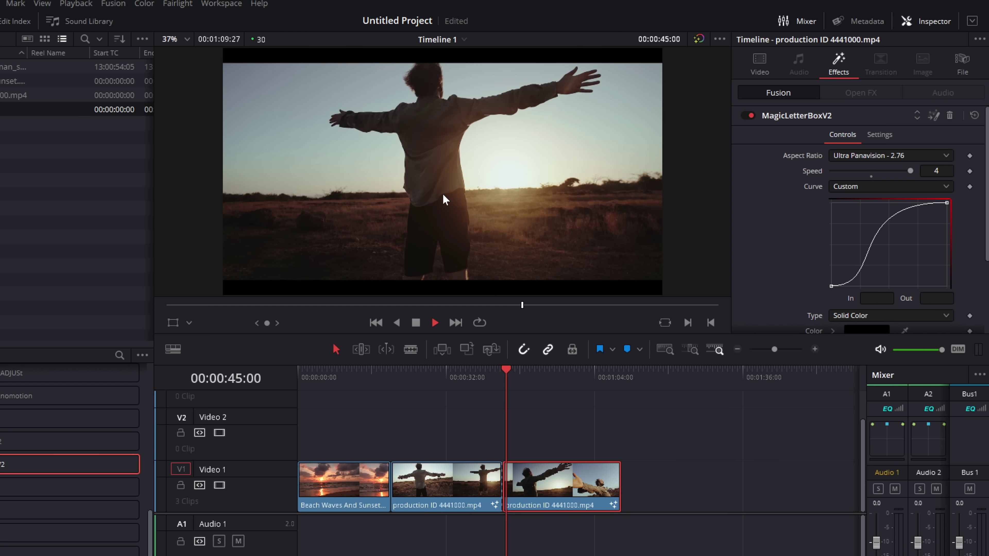
pyautogui.press('space')
# - Set Speed to 10, preview it, then reset Speed to the default 2
pyautogui.click(942, 173)
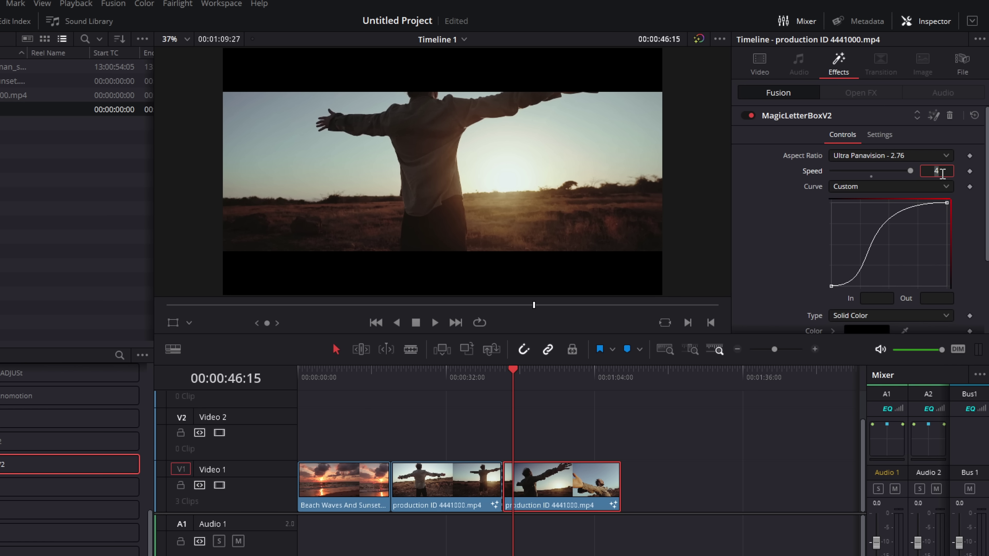
pyautogui.press('Return')
pyautogui.click(503, 375)
pyautogui.press('space')
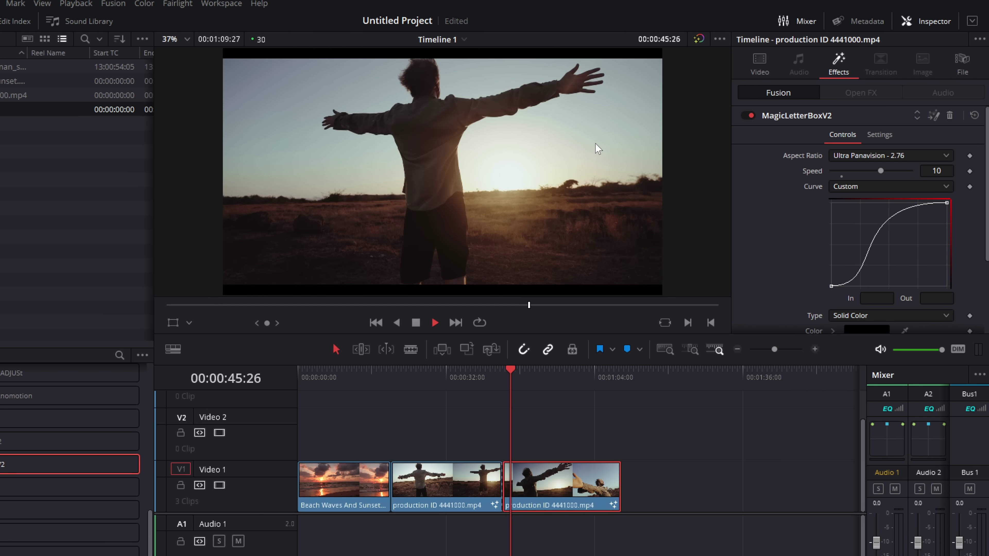
pyautogui.press('space')
pyautogui.doubleClick(815, 173)
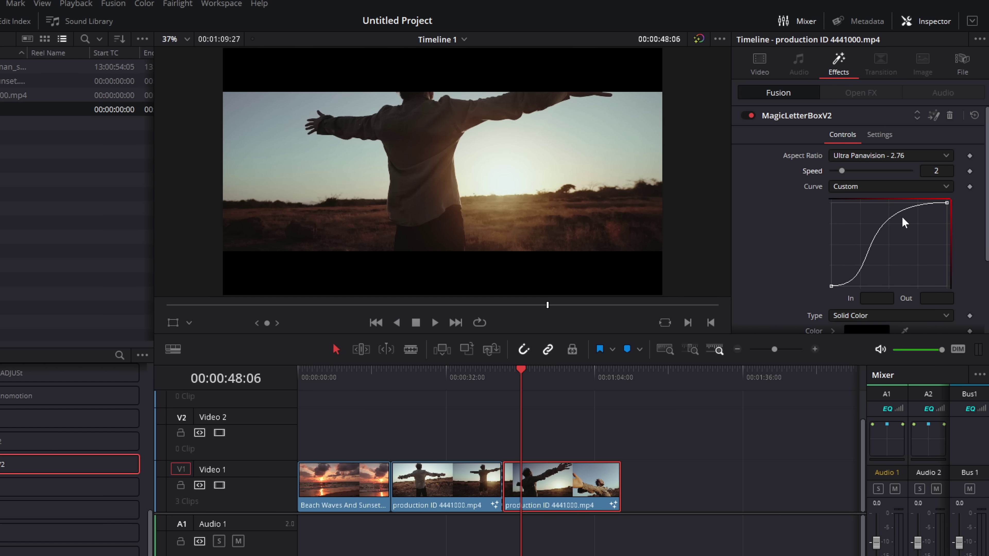
pyautogui.press('Up')
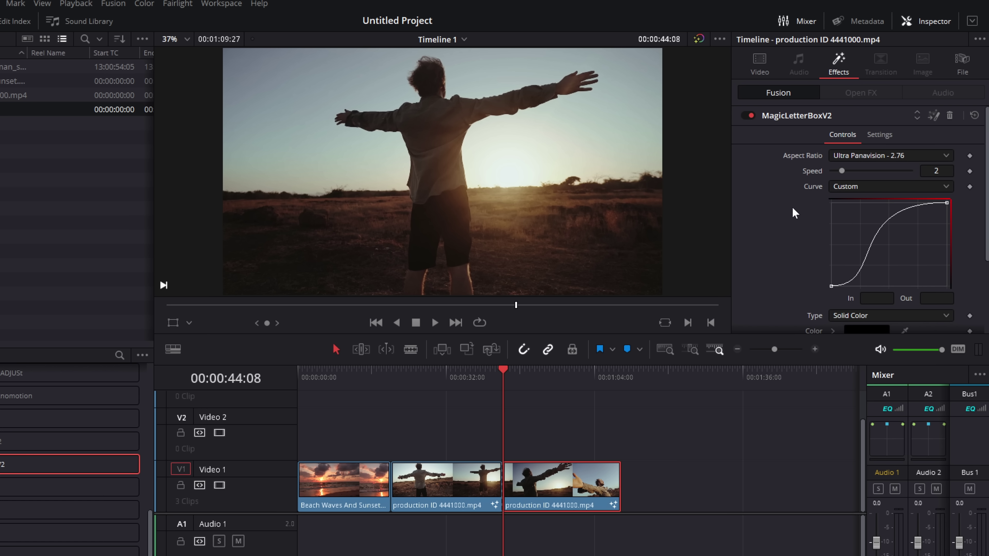
pyautogui.press('space')
# - Add a control point to the Custom animation curve, reshape the easing, and preview
pyautogui.click(881, 237)
pyautogui.moveTo(899, 219); pyautogui.dragTo(884, 236)
pyautogui.click(504, 379)
pyautogui.press('space')
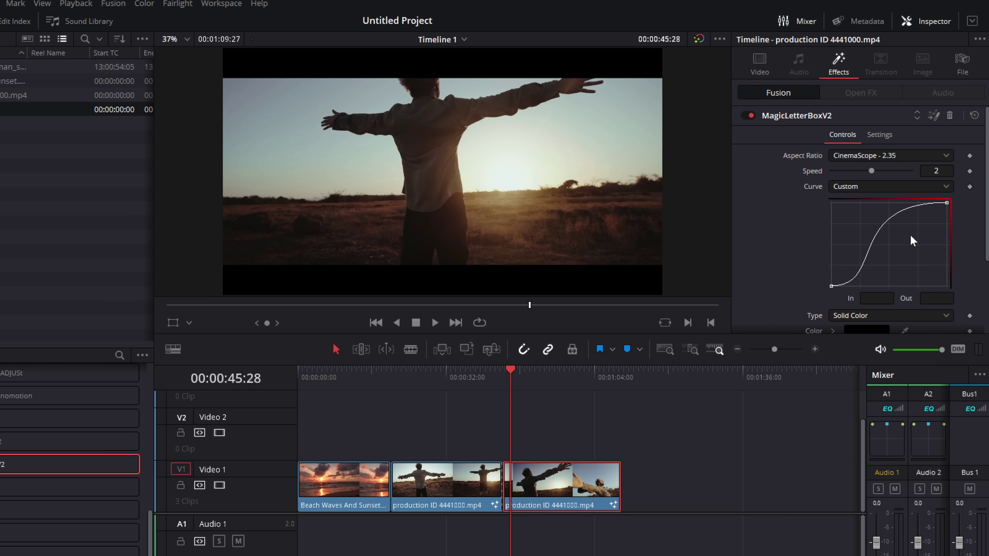
# - Reset the letterbox controls, switch the Curve to Linear, and preview the animation
pyautogui.click(975, 115)
pyautogui.click(849, 194)
pyautogui.click(856, 207)
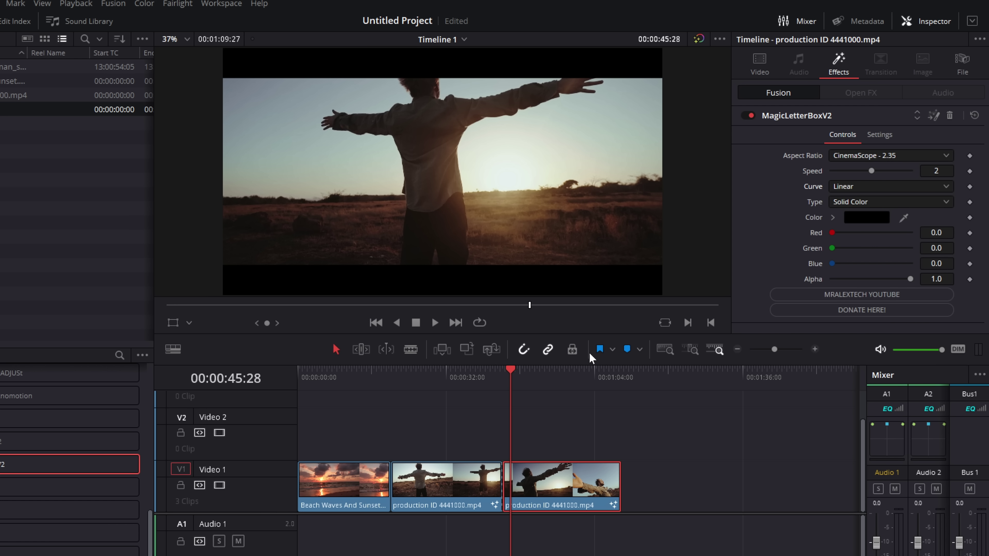
pyautogui.click(506, 377)
pyautogui.press('space')
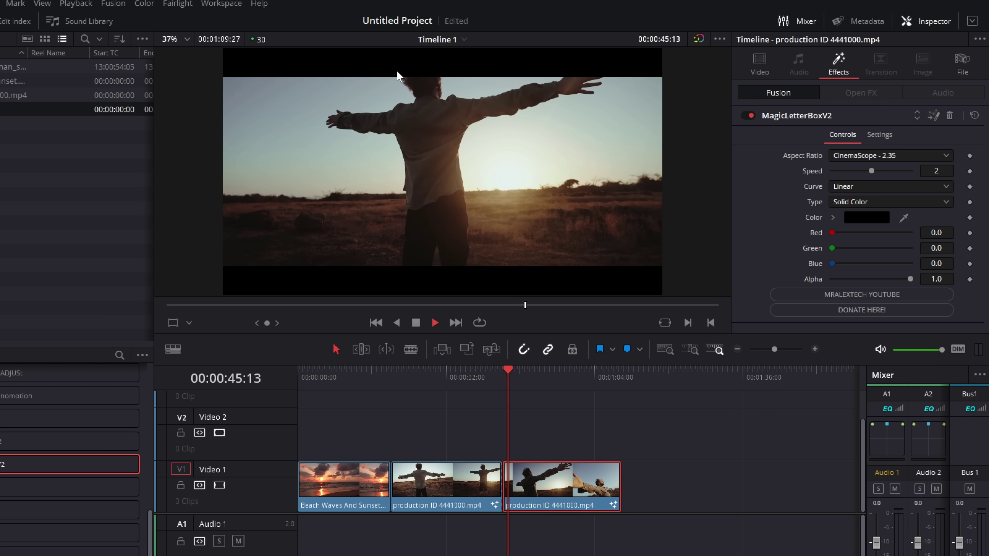
pyautogui.press('space')
# - Switch the Curve to Easing, keeping In easing set to None
pyautogui.click(855, 186)
pyautogui.click(853, 215)
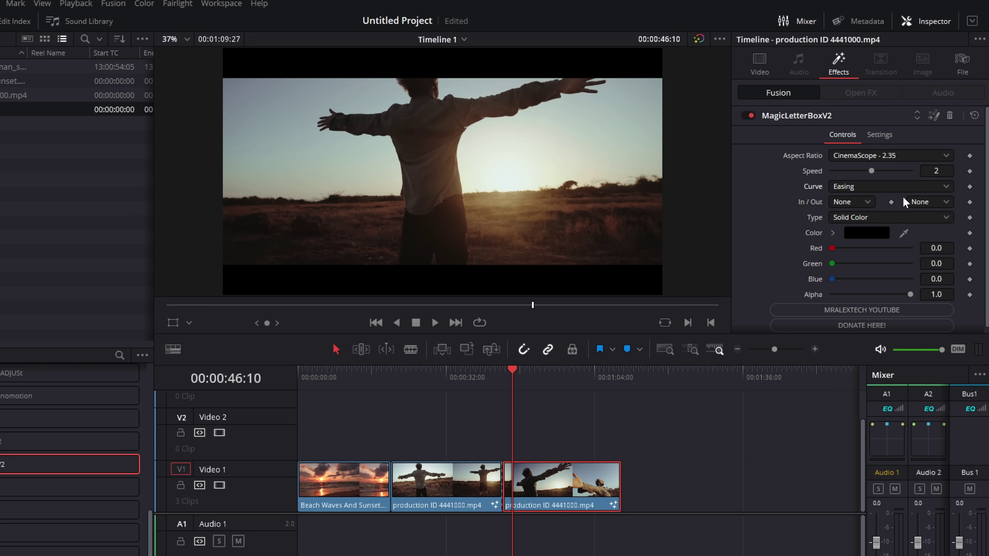
pyautogui.click(849, 199)
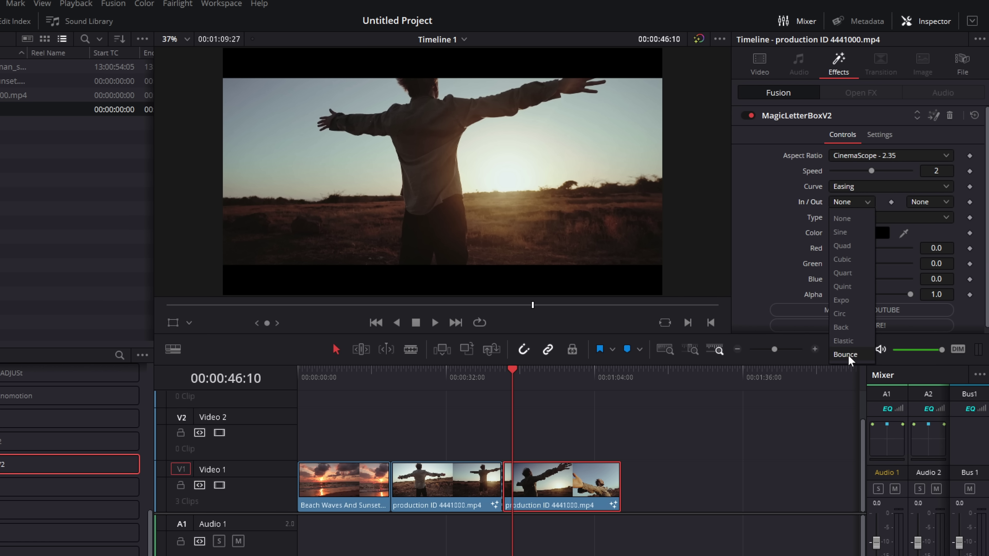
pyautogui.click(850, 202)
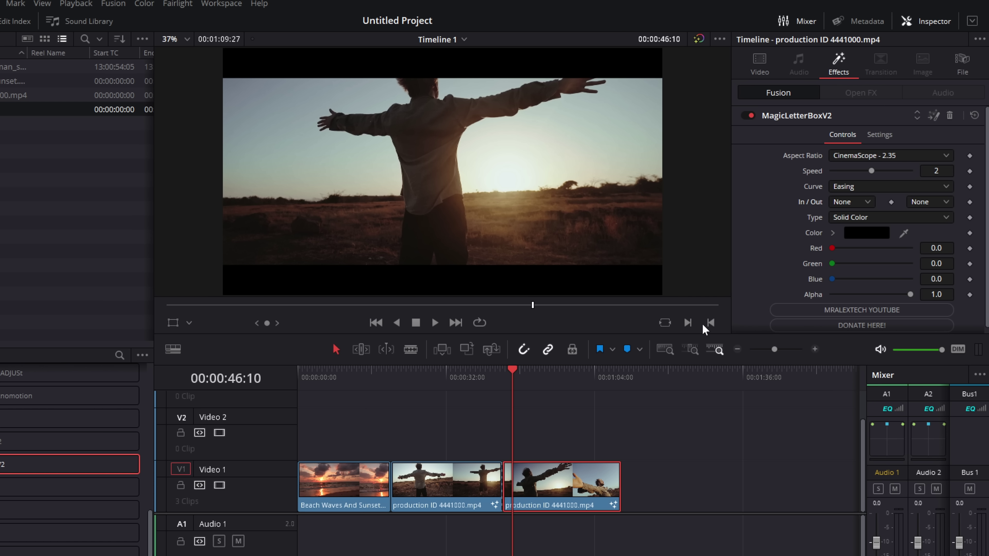
# - Open the bar colour picker and raise the brightness toward white
pyautogui.click(536, 372)
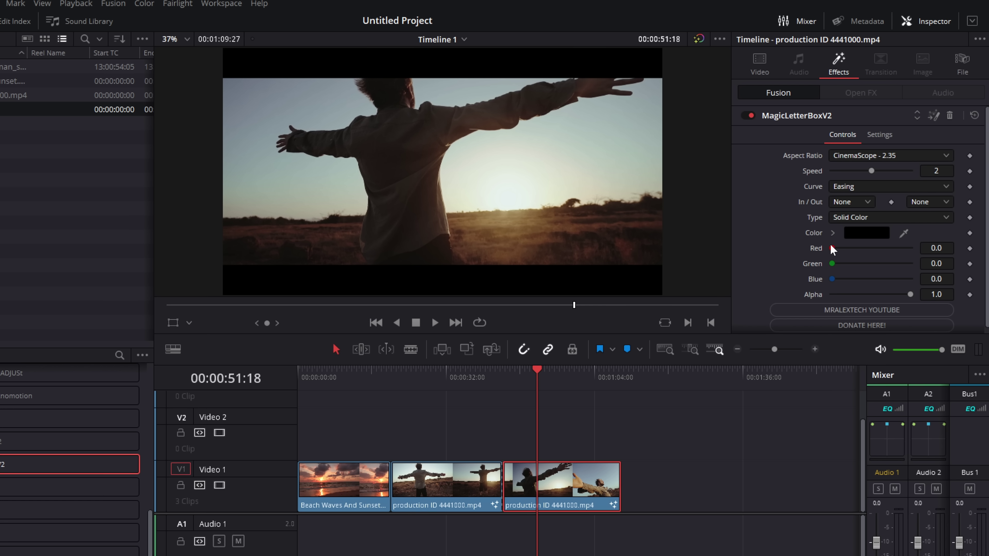
pyautogui.click(866, 232)
pyautogui.moveTo(540, 259); pyautogui.dragTo(541, 166)
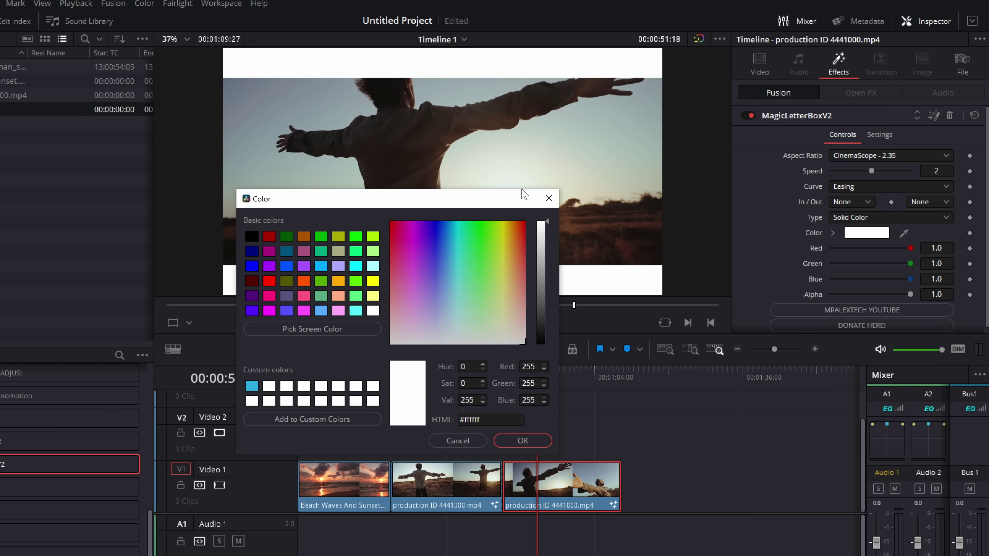
# - Confirm #ffffff white bars, preview the animation from 00:00:44, and save the project
pyautogui.click(523, 440)
pyautogui.moveTo(520, 374); pyautogui.dragTo(510, 372)
pyautogui.press('space')
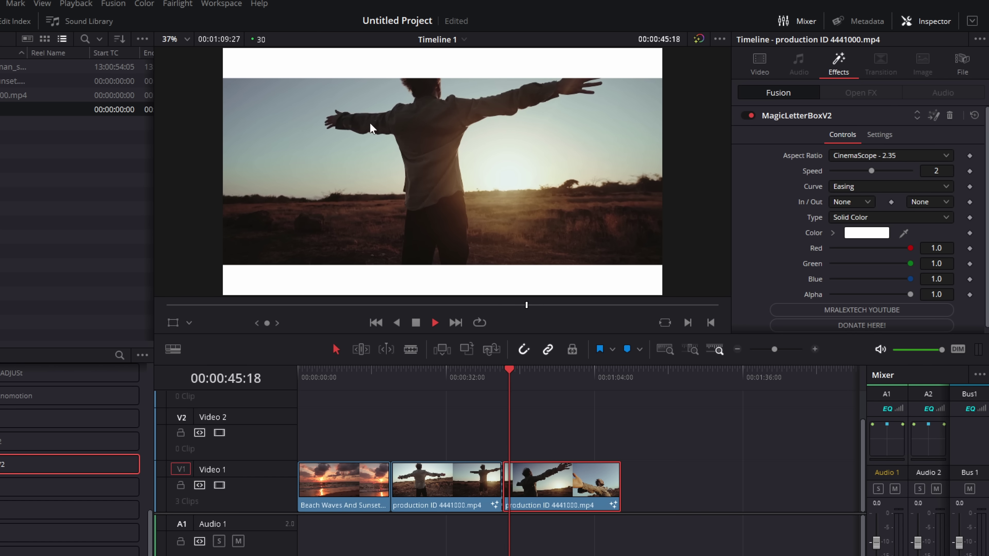
pyautogui.press('space')
pyautogui.hotkey('ctrl', 's')
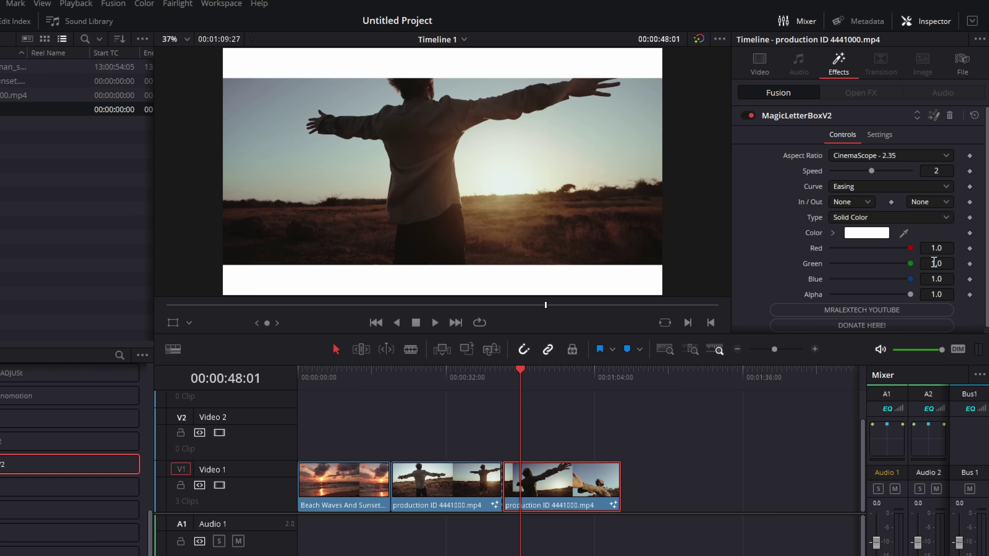
pyautogui.moveTo(913, 250)
pyautogui.mouseDown()
pyautogui.moveTo(852, 245)
pyautogui.moveTo(917, 237)
pyautogui.mouseUp()
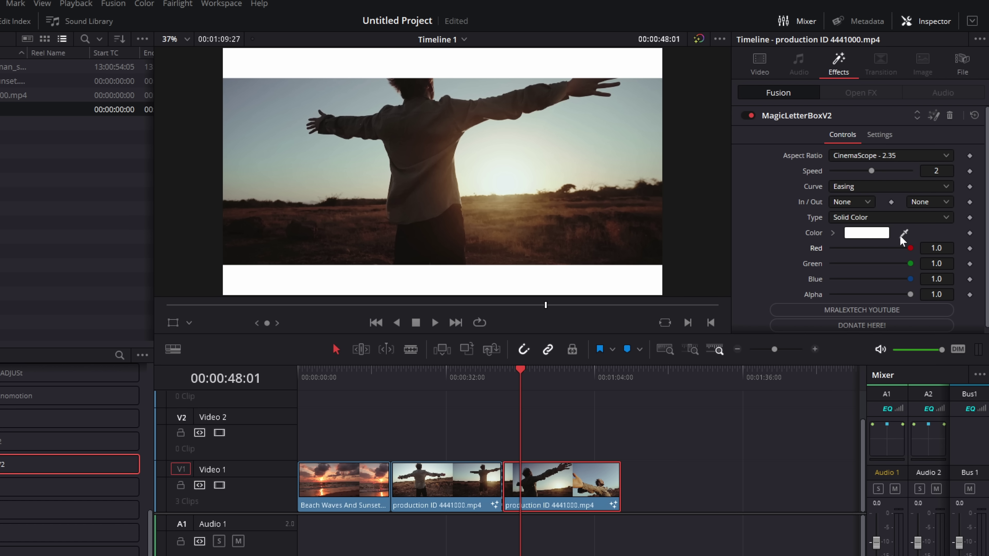